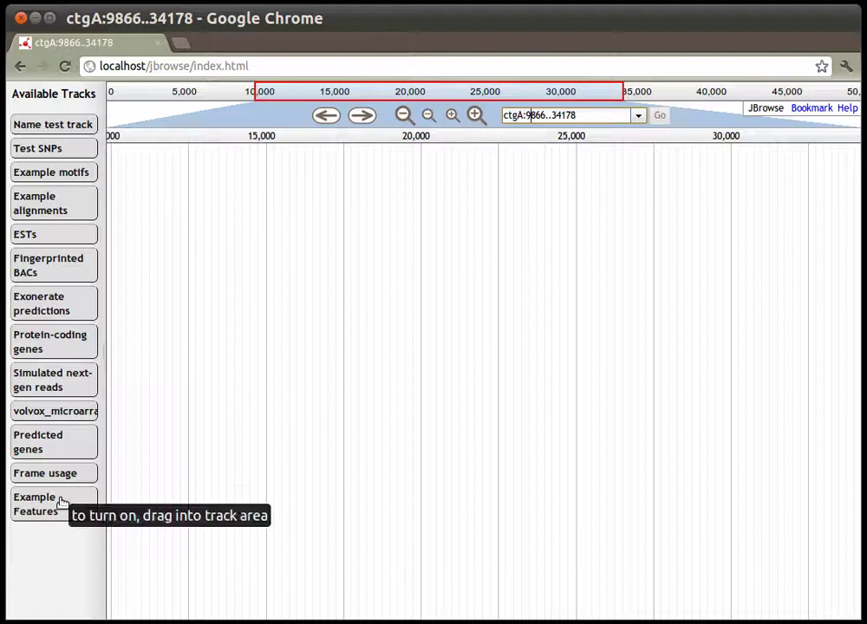
Step: Turn on the Example Features, Frame usage, Predicted genes, volvox_microarray.wig and Simulated next-gen reads tracks
left_click_drag(60, 500, 190, 381)
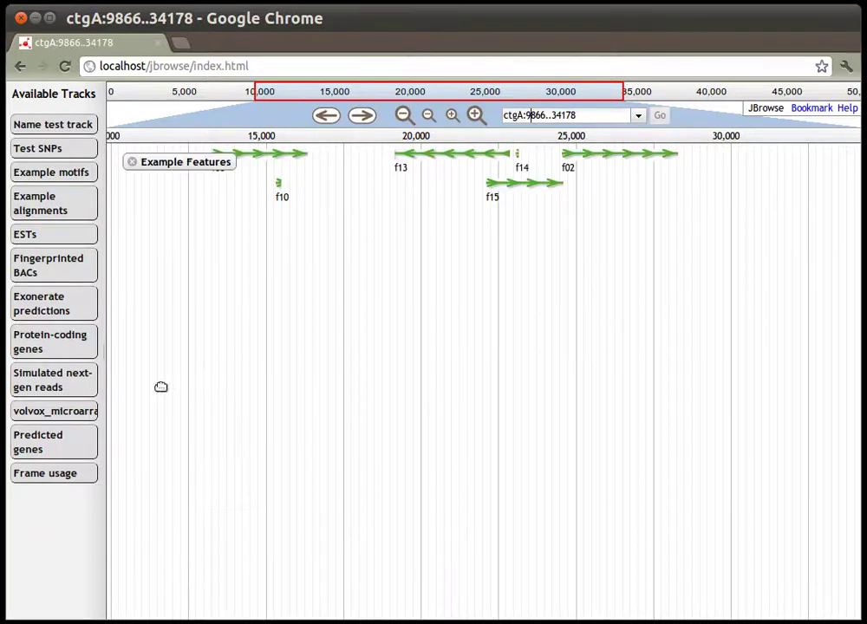
left_click_drag(40, 473, 139, 346)
left_click_drag(43, 439, 191, 361)
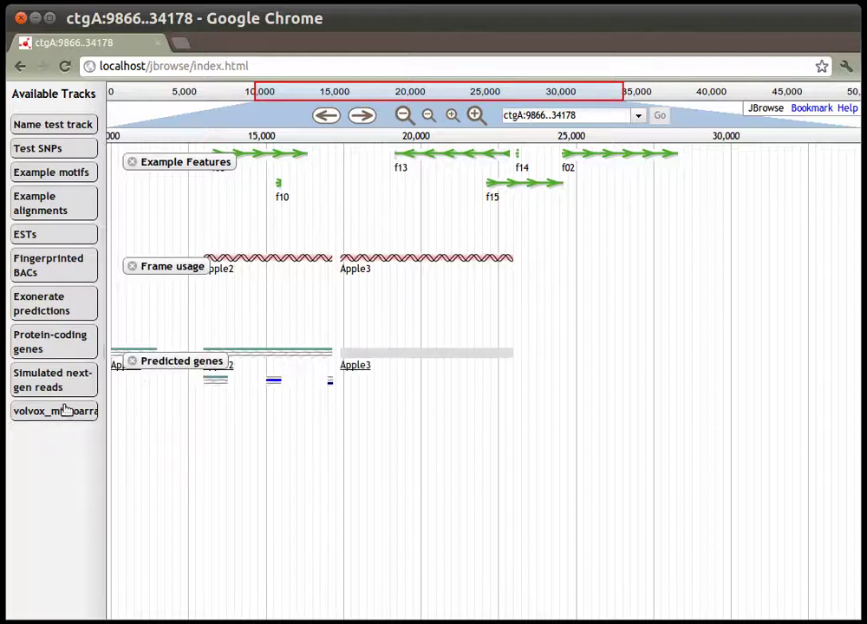
left_click_drag(52, 417, 151, 396)
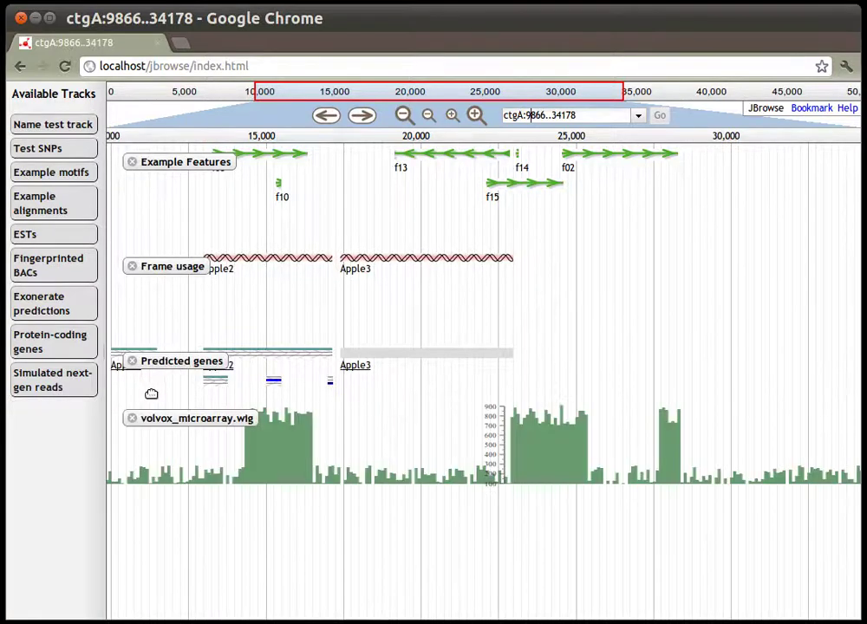
left_click_drag(33, 385, 180, 514)
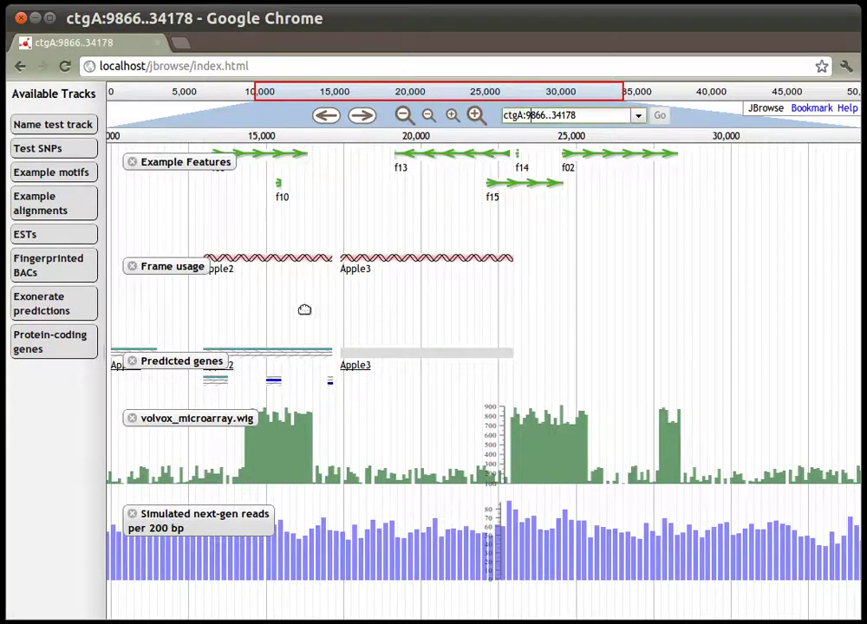
Step: Pan the view toward lower ctgA coordinates, zoom in to about 16,776–21,505, and zoom back out
left_click_drag(290, 306, 362, 153)
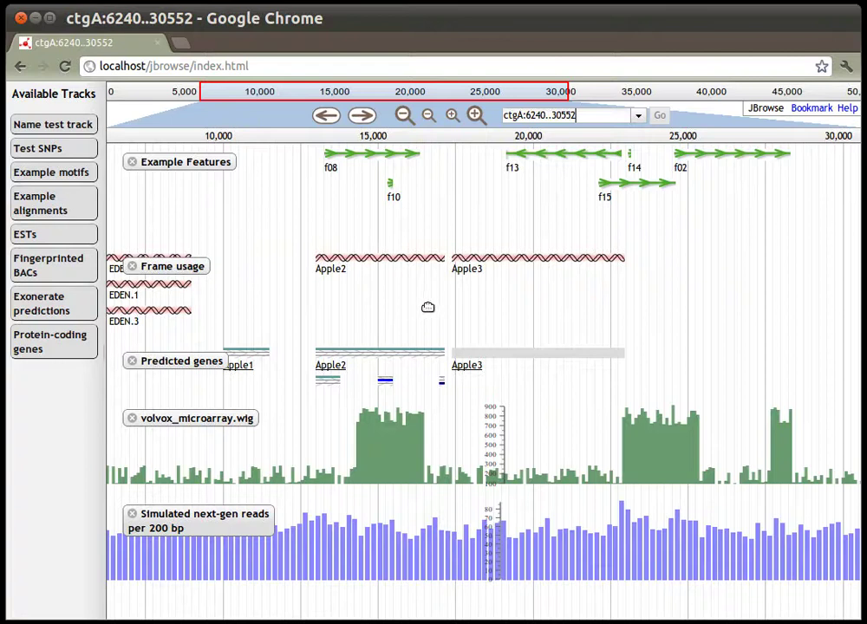
double_click(512, 319)
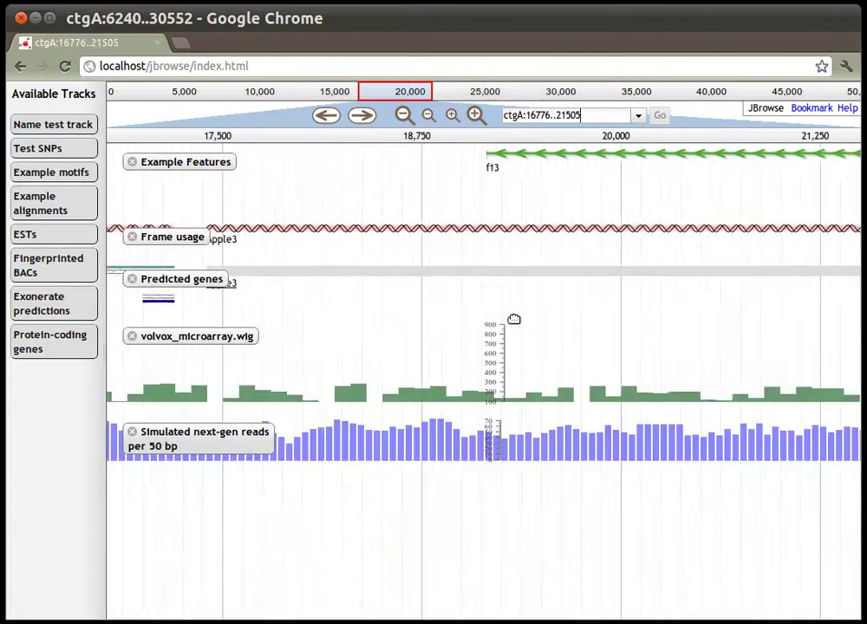
double_click(381, 326, "shift")
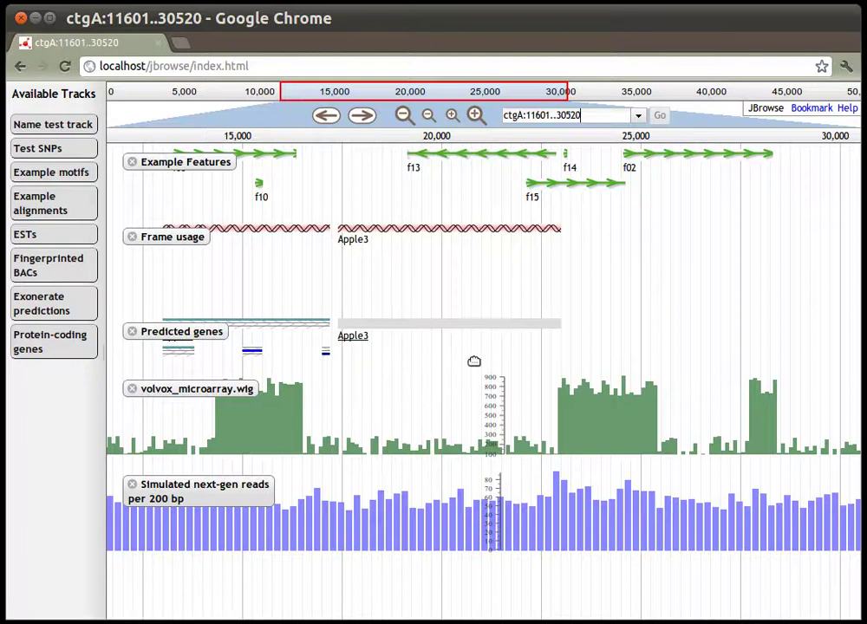
Step: Pan back and forth along ctgA and zoom in on the Apple3 region, about 15,878 to 23,957
left_click_drag(567, 289, 372, 303)
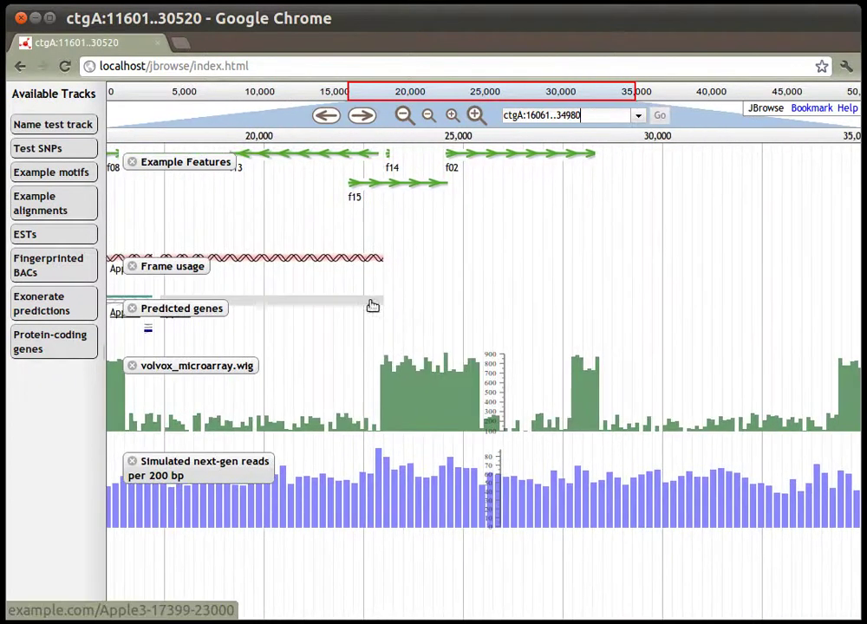
left_click_drag(602, 287, 336, 296)
left_click_drag(422, 299, 644, 286)
left_click_drag(384, 231, 450, 231)
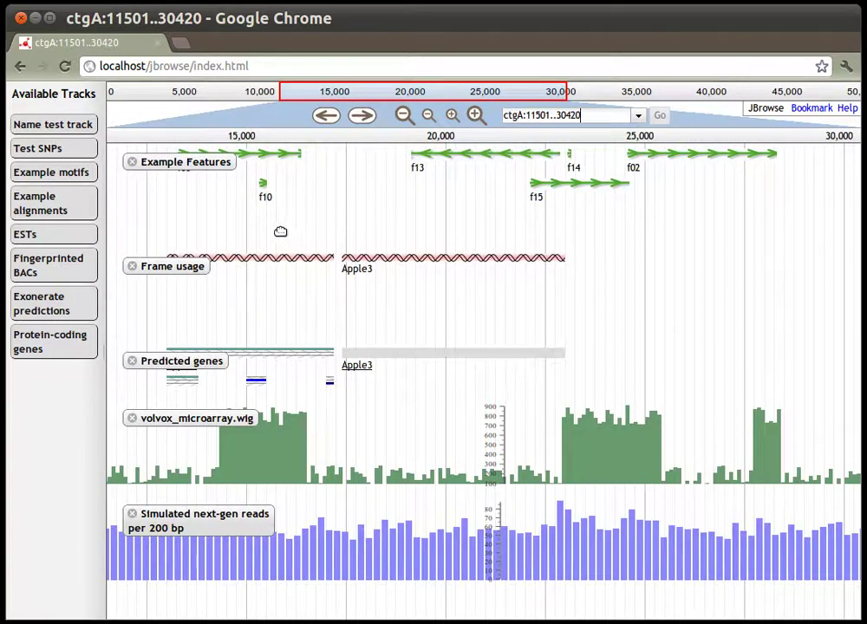
left_click_drag(282, 230, 606, 215)
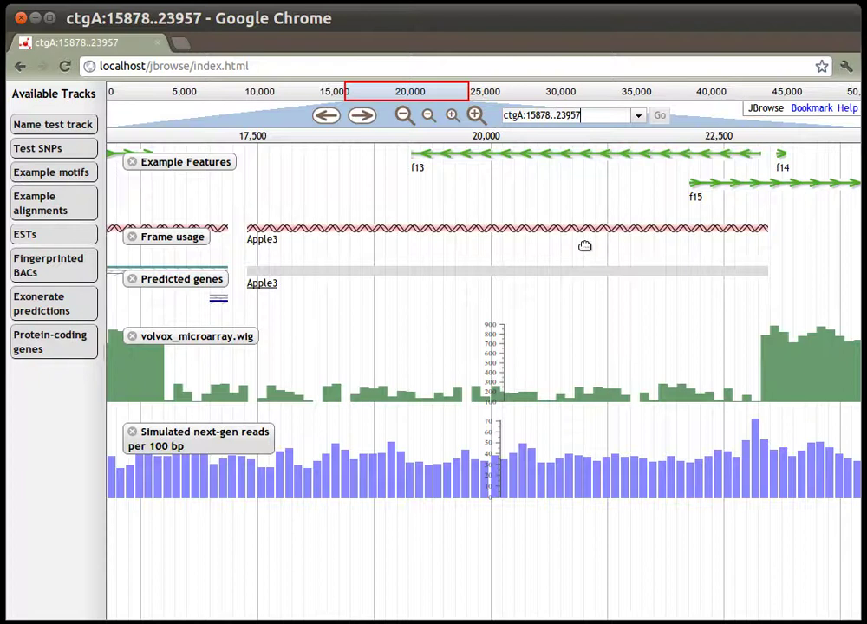
Step: Show about 26,430–45,510 and about 6,740–33,906 from the chromosome overview, and zoom in closely around 15,000 to examine individual reads
left_click_drag(505, 89, 794, 90)
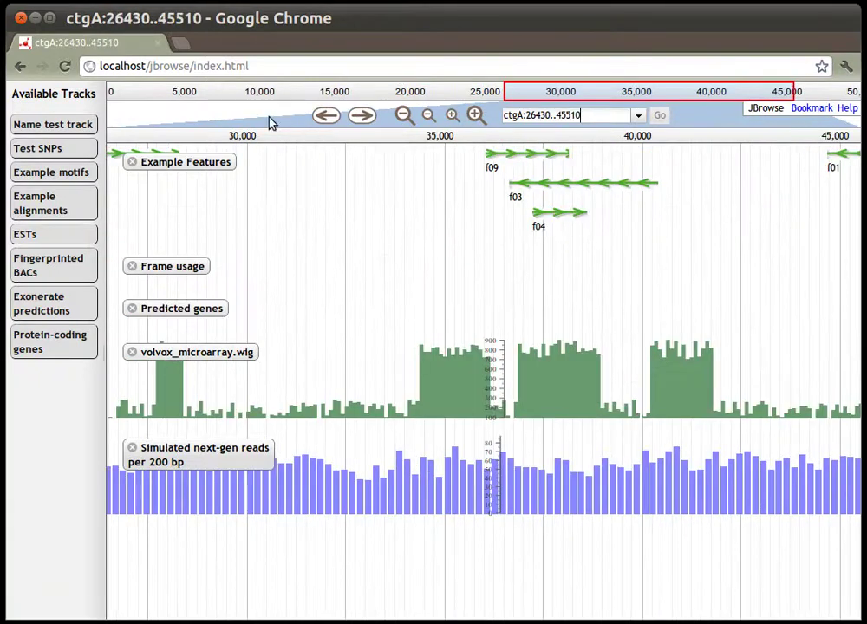
left_click_drag(219, 85, 625, 85)
left_click_drag(377, 280, 437, 294)
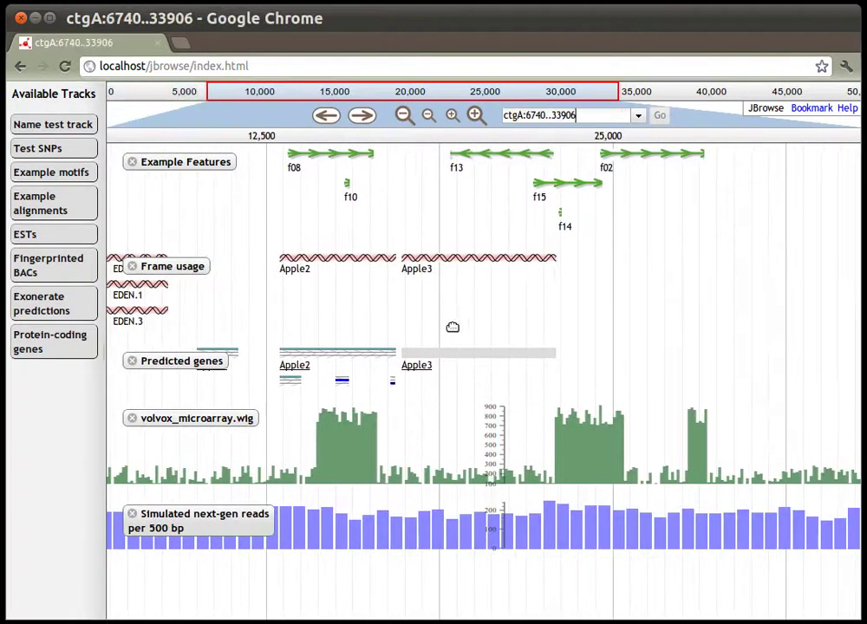
left_click_drag(381, 323, 449, 321)
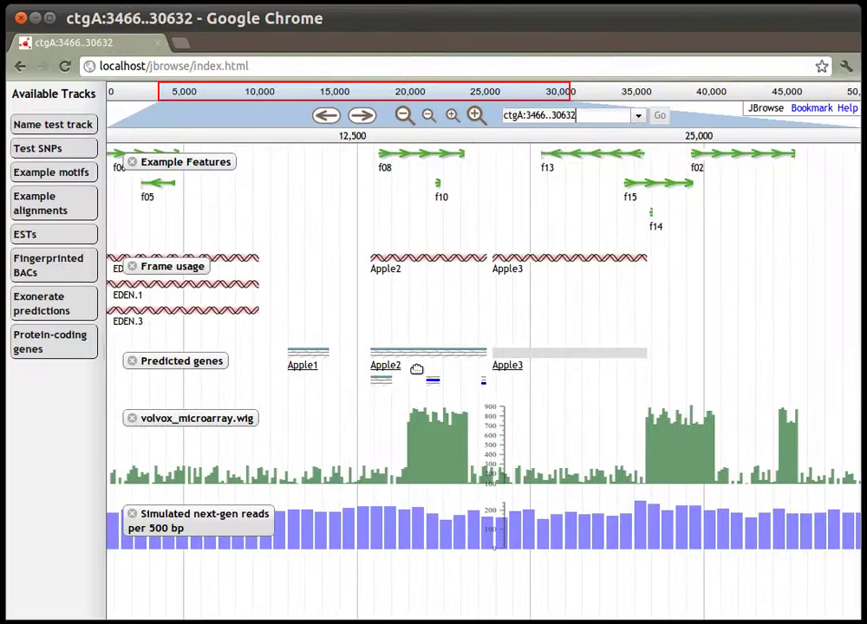
left_click_drag(420, 378, 434, 380)
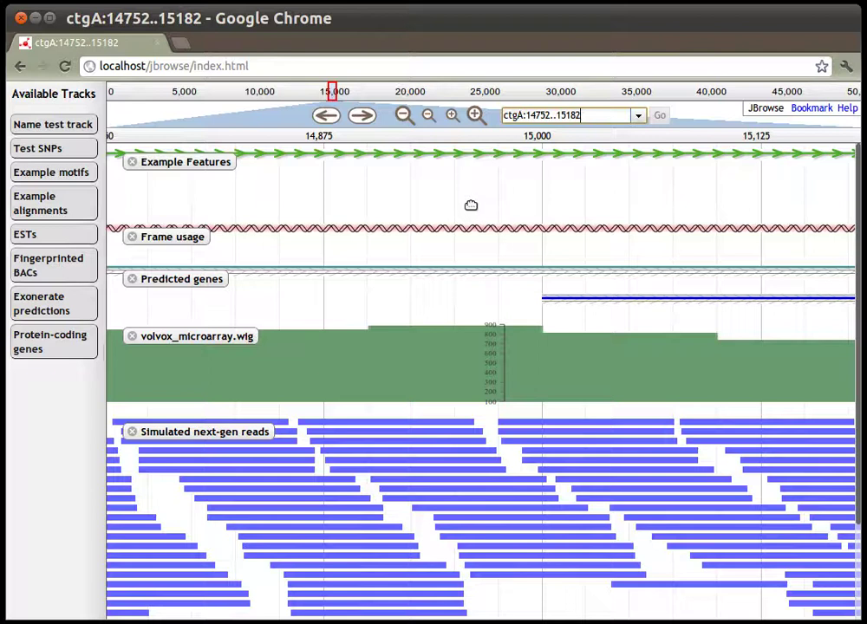
Step: Look up the Apple3 gene by name and zoom in on its start, about 16,794 to 18,500
triple_click(517, 116)
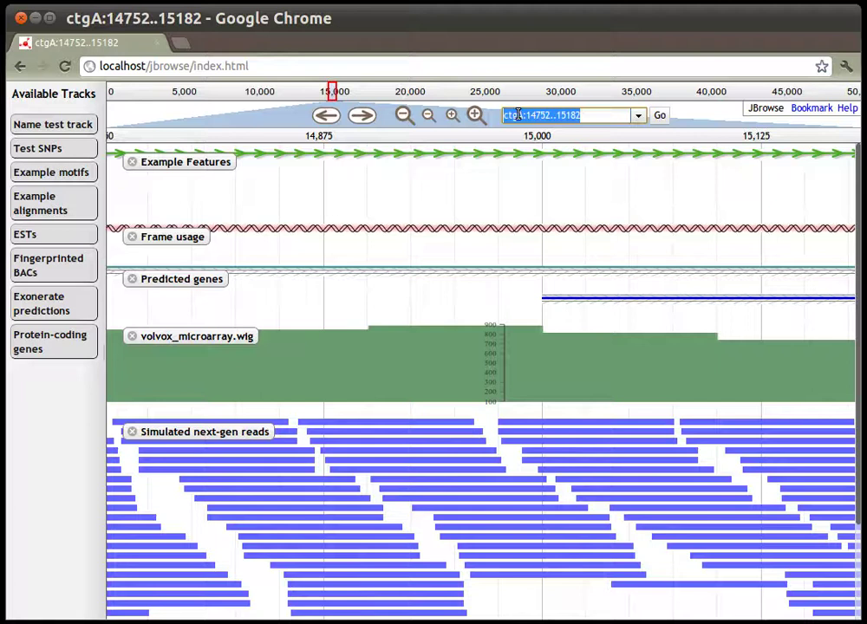
type("Apple1")
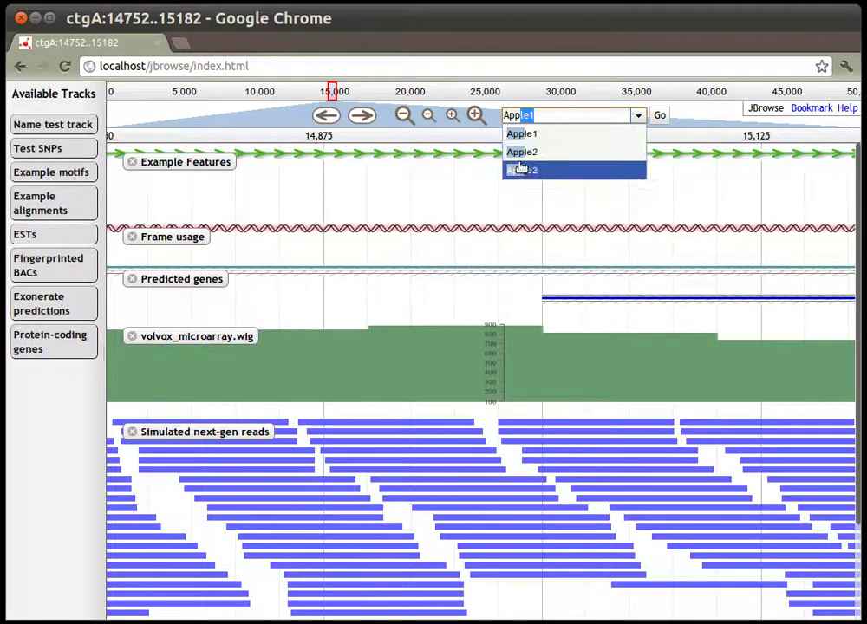
left_click(531, 169)
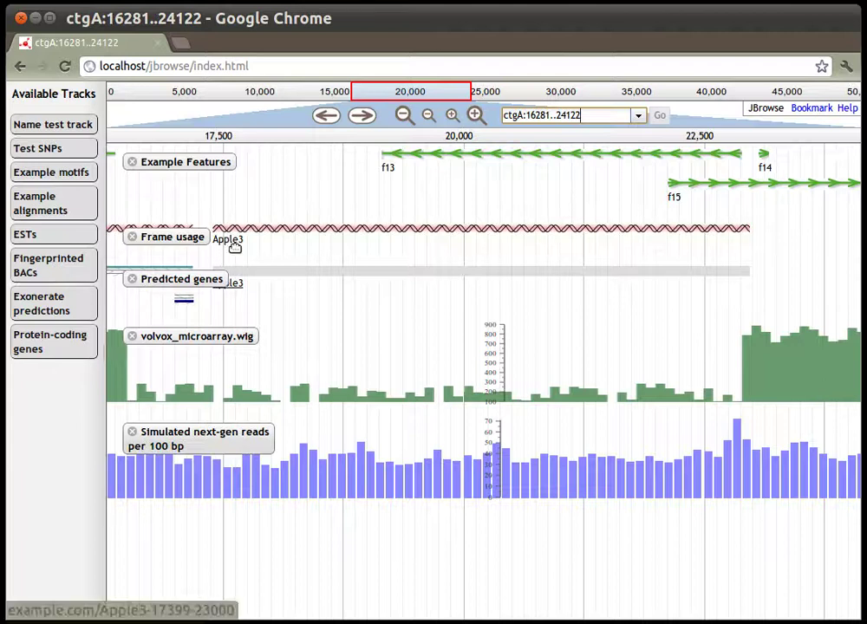
left_click_drag(246, 252, 336, 253)
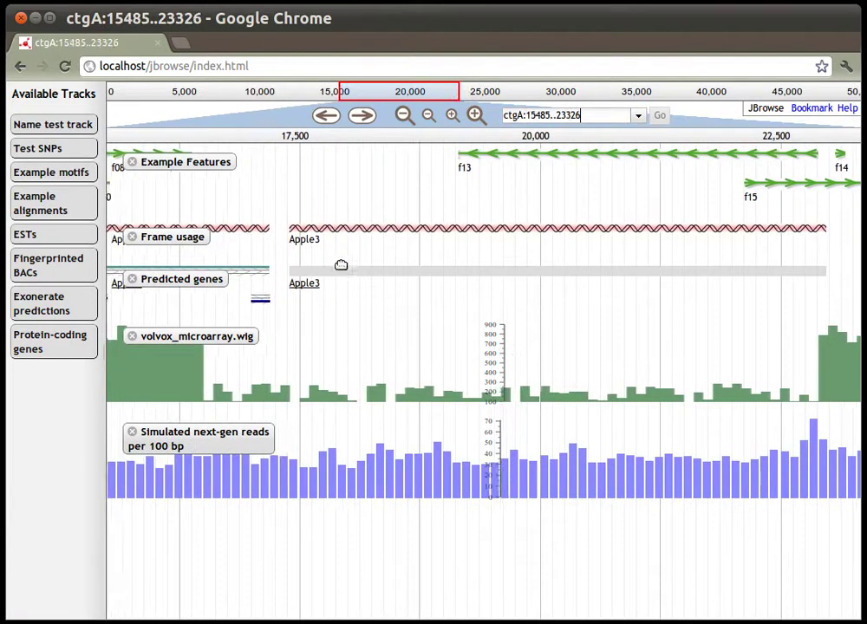
left_click_drag(232, 206, 399, 226)
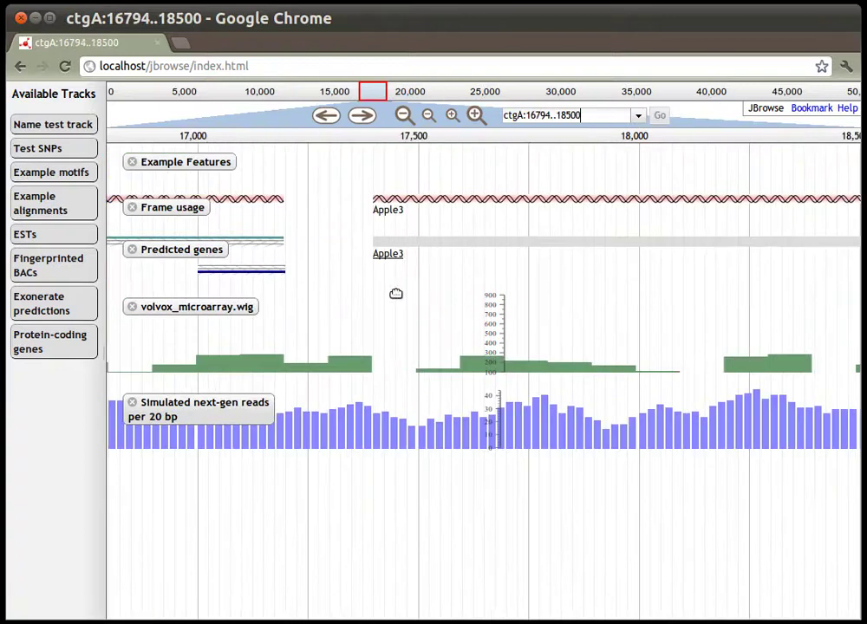
Step: Examine the simulated read coverage at 20 bp resolution on both sides of the Apple3 gene's start
left_click_drag(404, 409, 354, 473)
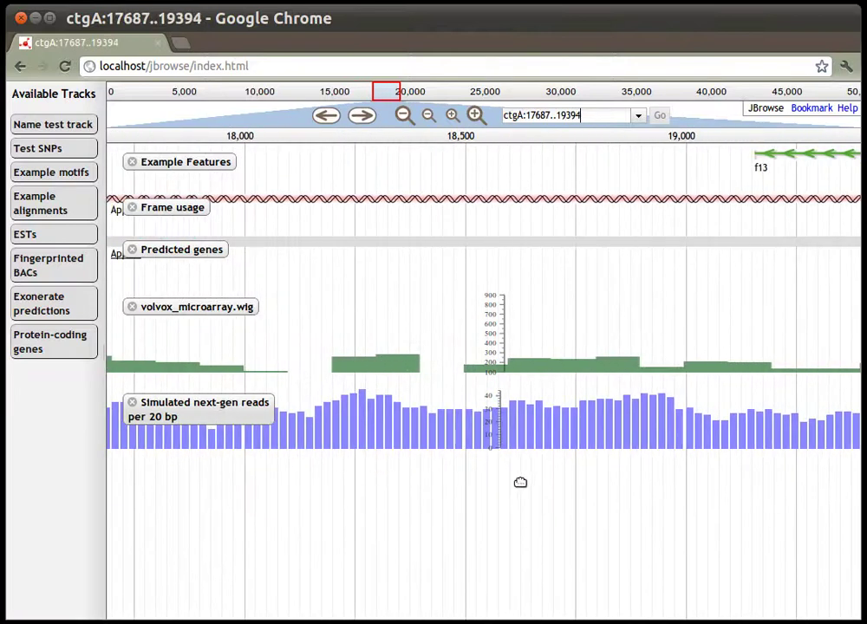
left_click_drag(223, 387, 688, 456)
left_click_drag(351, 452, 534, 438)
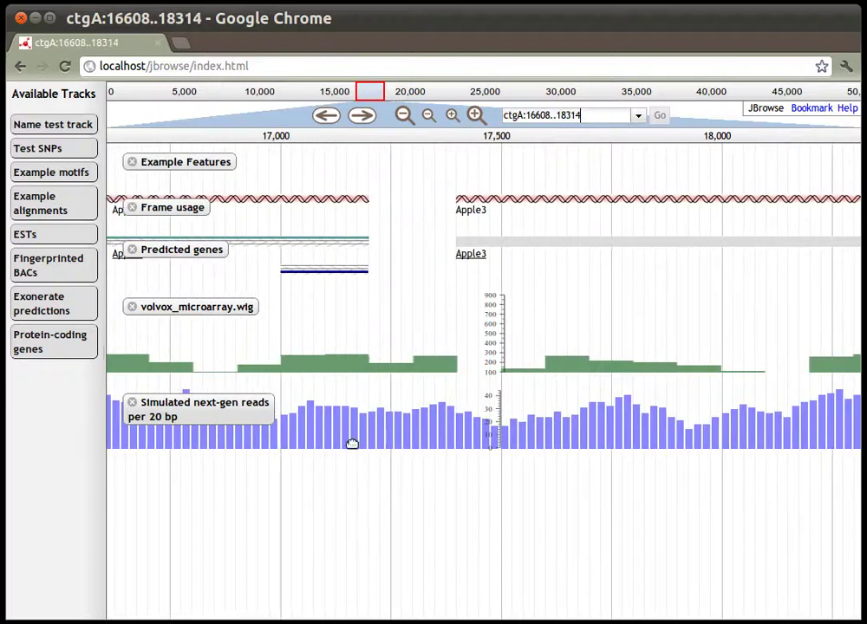
left_click_drag(342, 446, 492, 443)
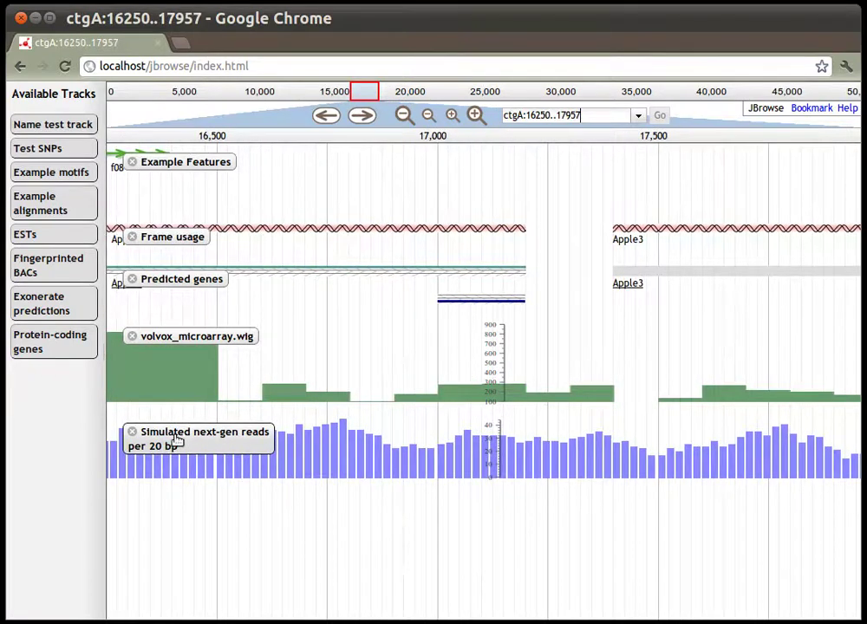
left_click_drag(348, 449, 484, 451)
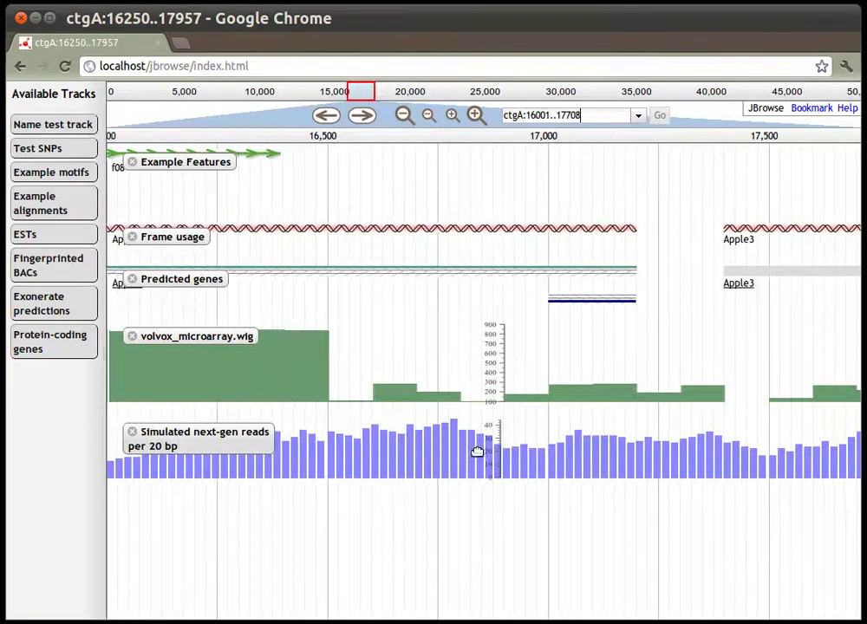
left_click_drag(630, 468, 371, 449)
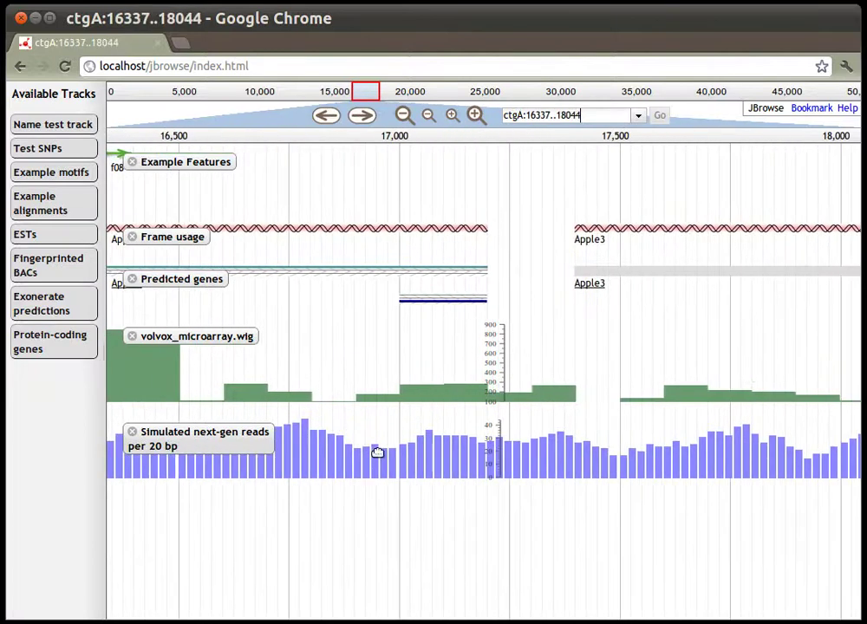
Step: Zoom in near 16,900 and examine the individual simulated next-gen reads down to about 16,647
left_click_drag(348, 483, 684, 438)
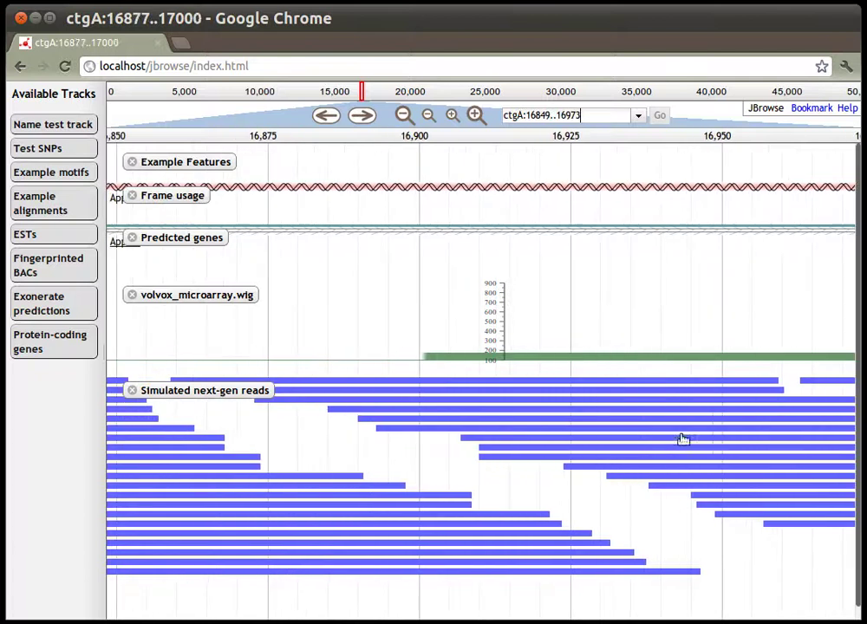
left_click_drag(402, 396, 641, 410)
left_click_drag(202, 441, 367, 442)
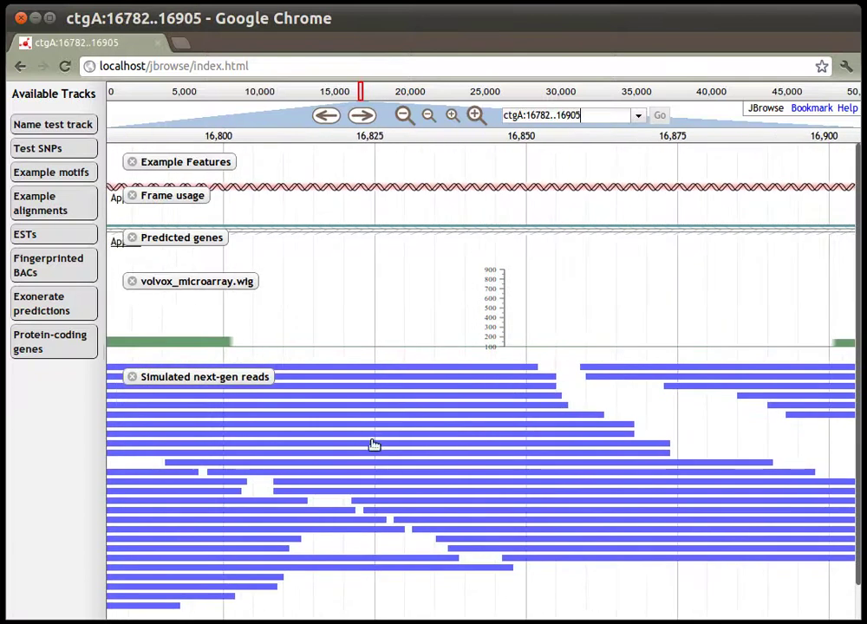
left_click_drag(289, 460, 512, 470)
left_click_drag(382, 468, 598, 466)
left_click_drag(501, 447, 573, 448)
left_click_drag(320, 448, 644, 456)
left_click_drag(582, 377, 596, 340)
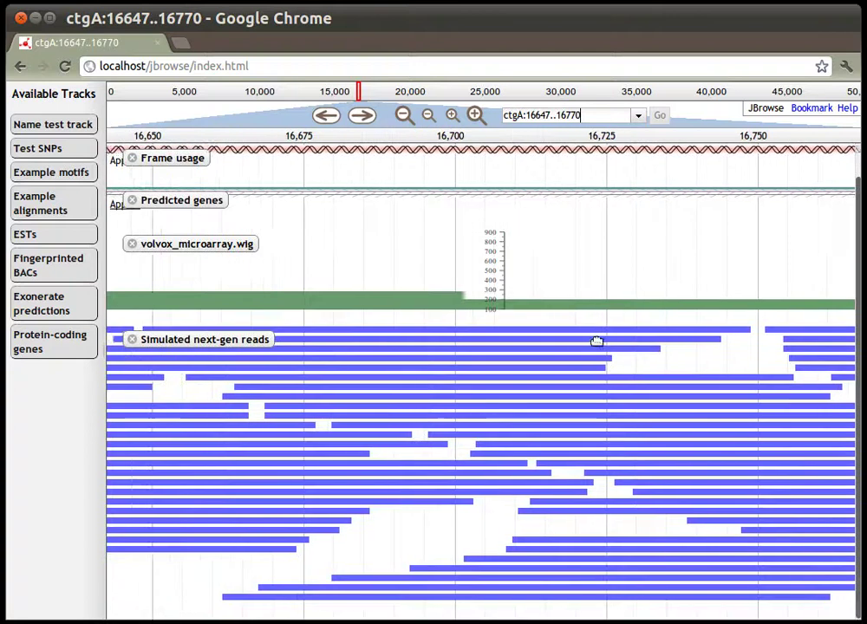
Step: Zoom back out from the individual reads to the region of about 15,703 to 17,594
double_click(373, 442, "shift")
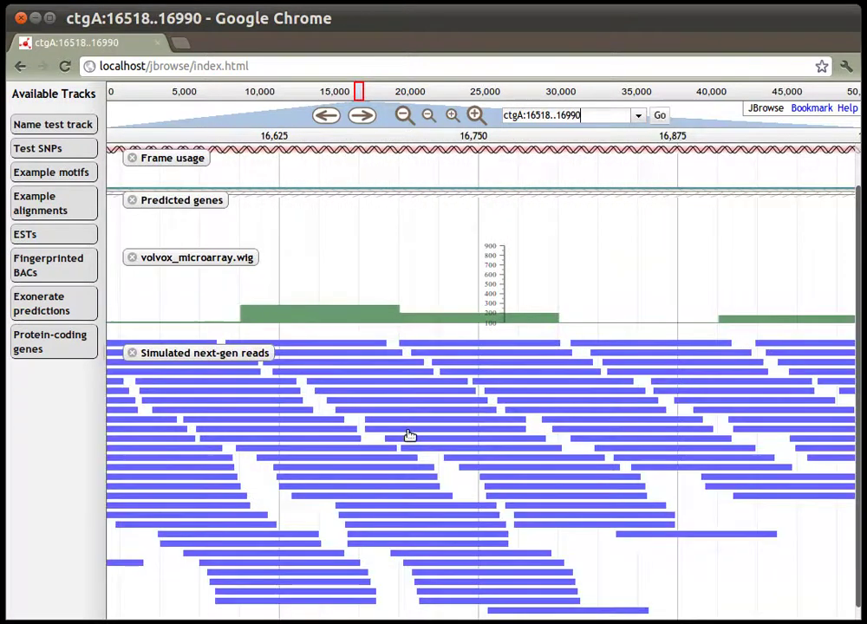
double_click(409, 435, "shift")
left_click_drag(418, 413, 525, 411)
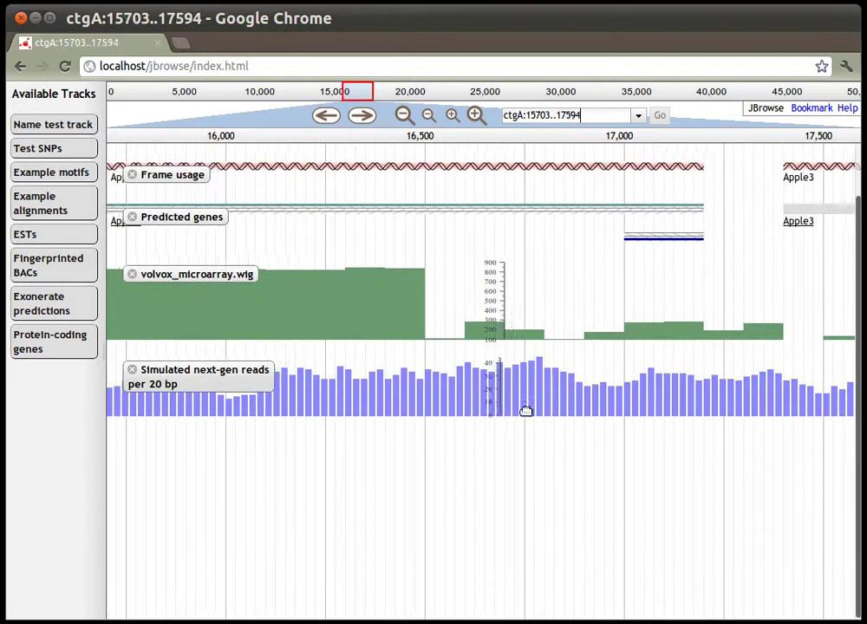
Step: Remove the volvox_microarray.wig, Frame usage, Example Features and Predicted genes tracks from the view
left_click(132, 275)
left_click(132, 239)
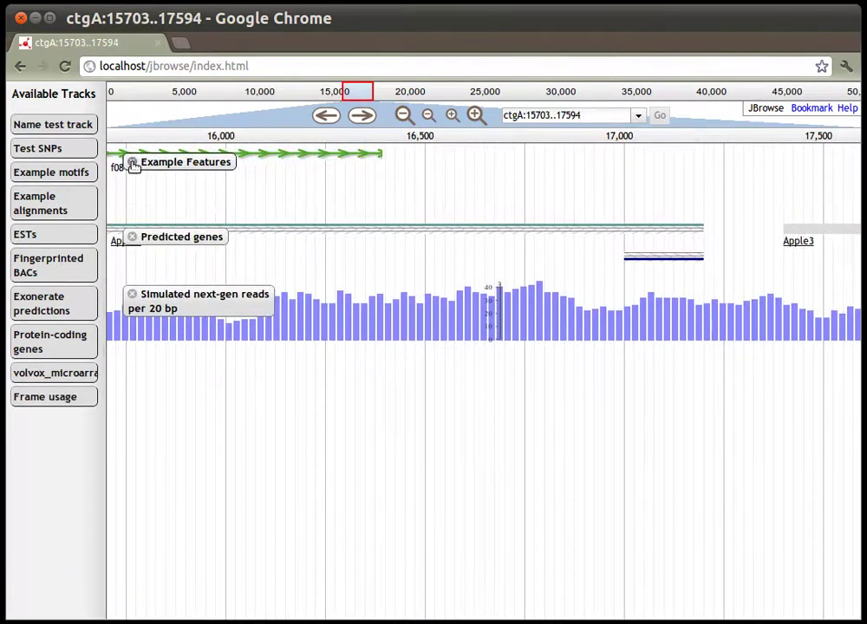
left_click(132, 163)
left_click(132, 162)
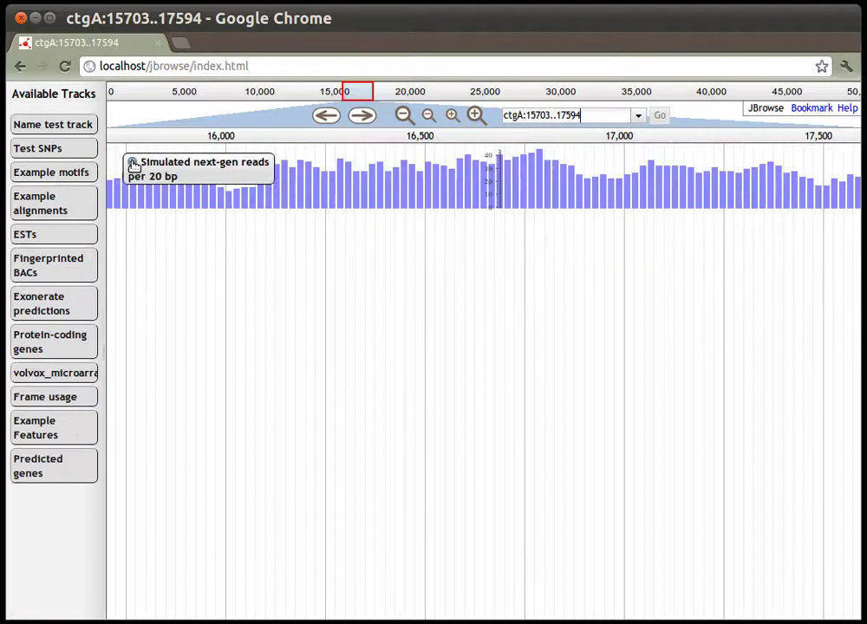
Step: Zoom the simulated reads track in to about 16,579–16,728 to examine individual reads, and zoom back out
mouse_move(366, 249)
left_mouse_down()
mouse_move(525, 288)
mouse_move(492, 286)
mouse_move(463, 265)
mouse_move(548, 244)
mouse_move(628, 251)
mouse_move(518, 242)
mouse_move(354, 261)
left_mouse_up()
left_click_drag(607, 284, 477, 284)
left_click_drag(633, 290, 530, 290)
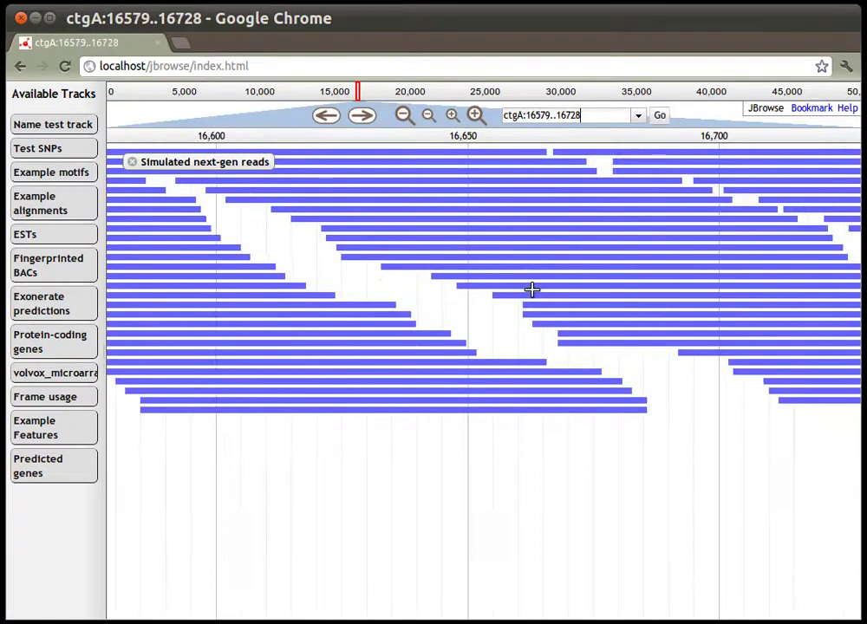
scroll(532, 290, "down", 1)
scroll(554, 292, "down", 2)
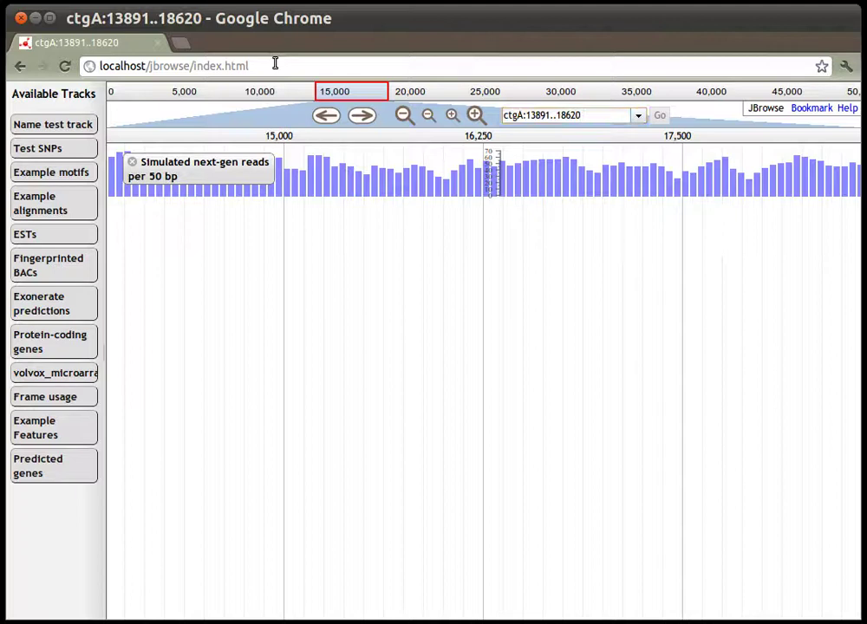
Step: Load the modENCODE sample data set by appending ?data=sample_data/json/modencode to the index.html address
left_click(277, 65)
type("?data")
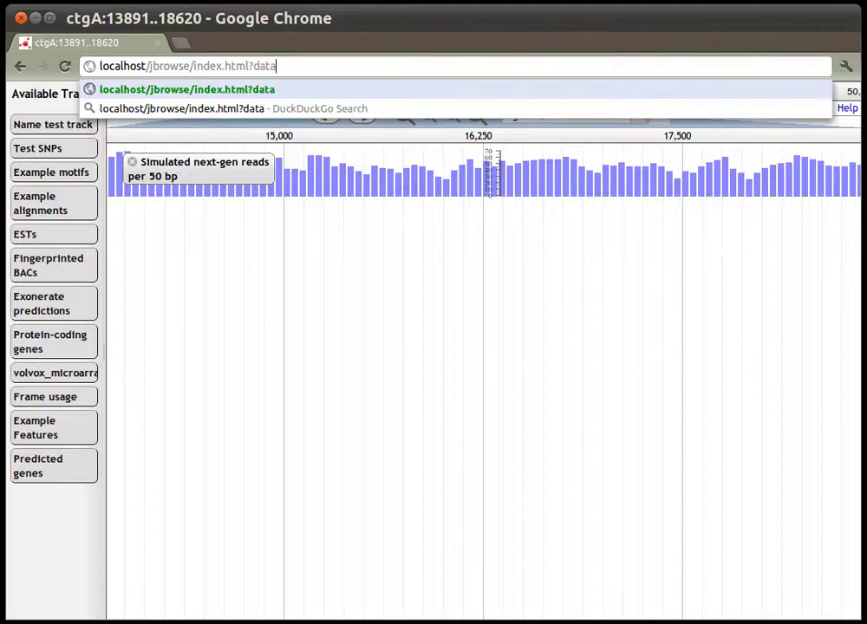
type("=sample_data/")
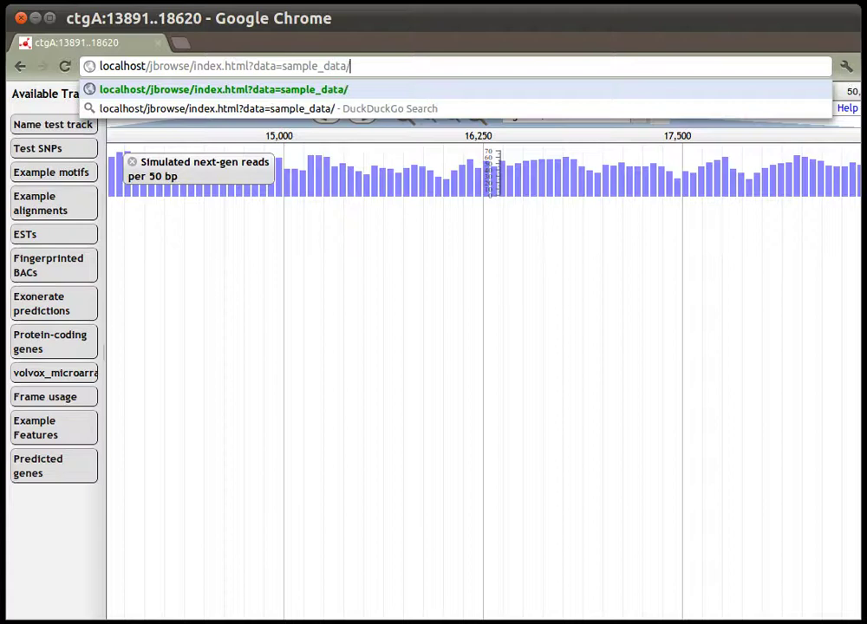
type("json/modencode")
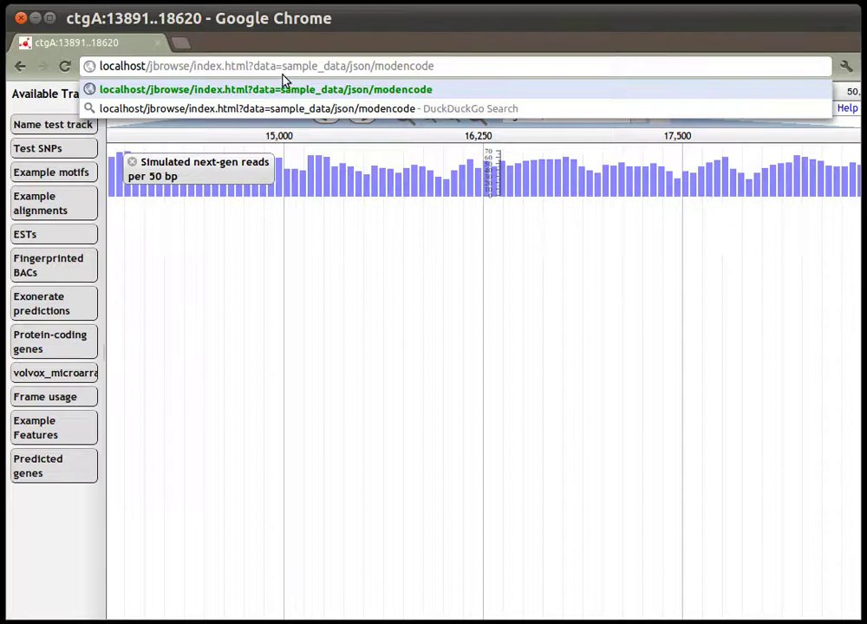
key("Return")
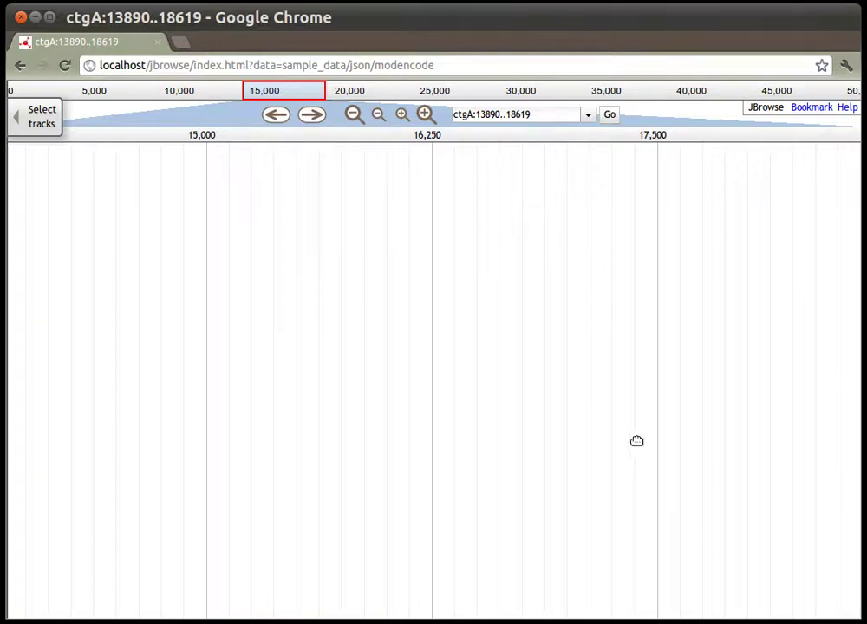
Step: Open the track selector and filter by the principal investigator with 230 tracks and the RNA-seq technique, and review the investigator facet
left_click(52, 110)
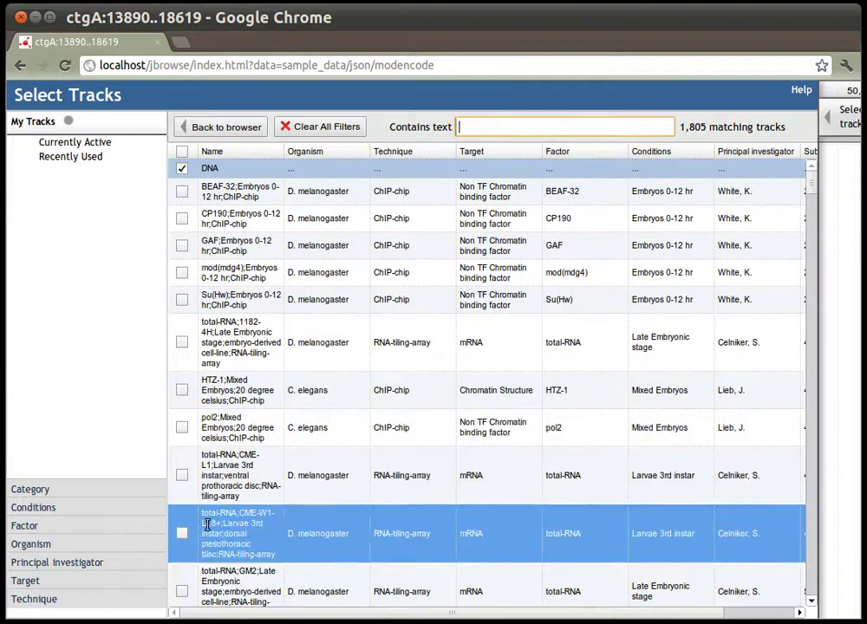
left_click(135, 562)
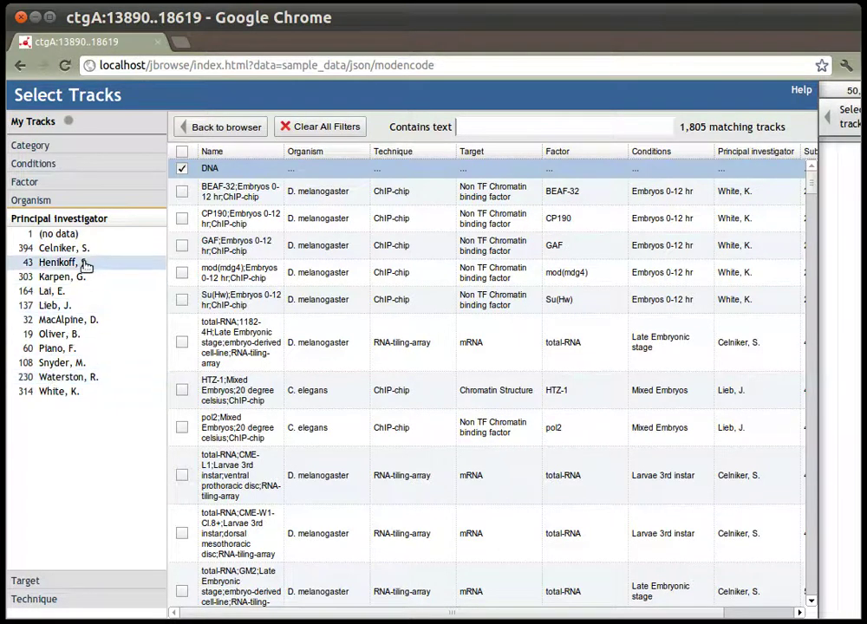
left_click(85, 378)
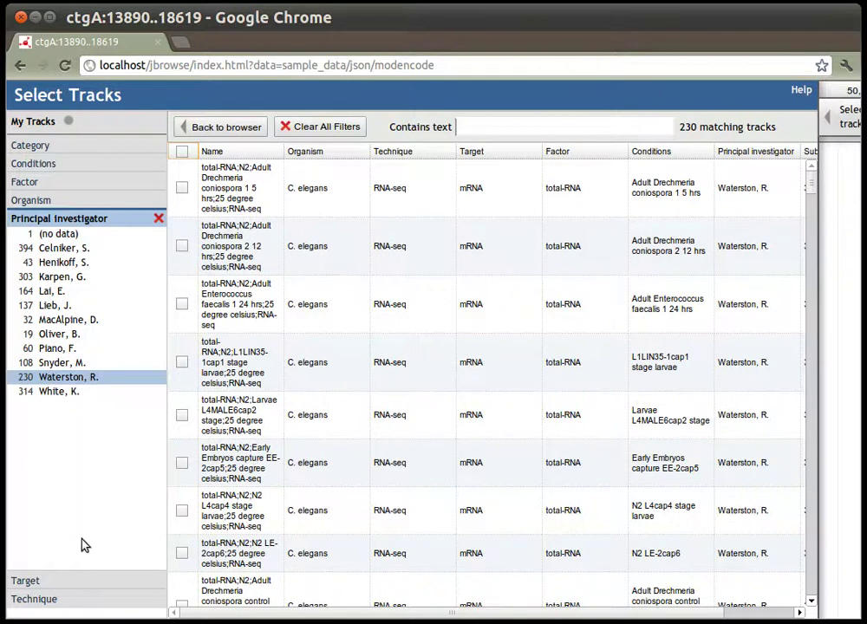
left_click(76, 598)
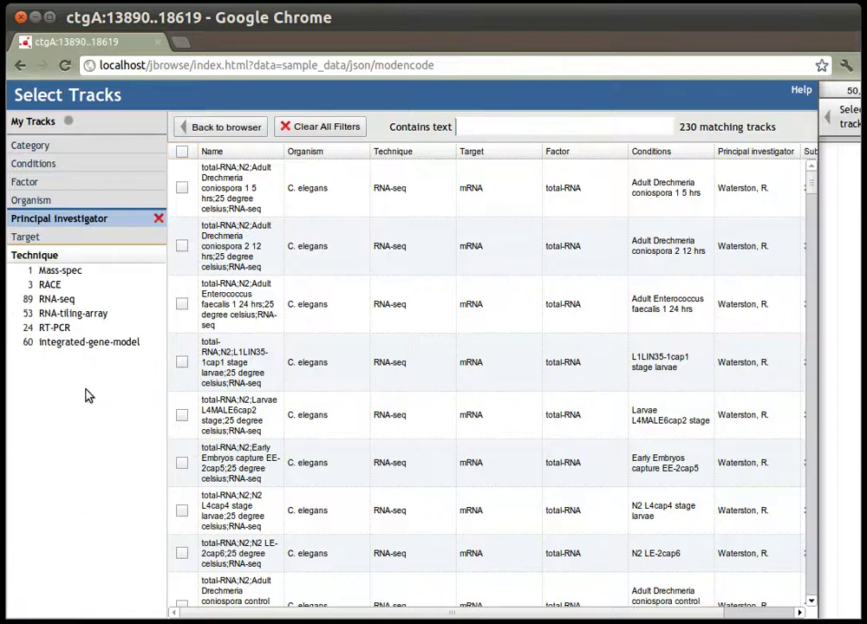
left_click(59, 302)
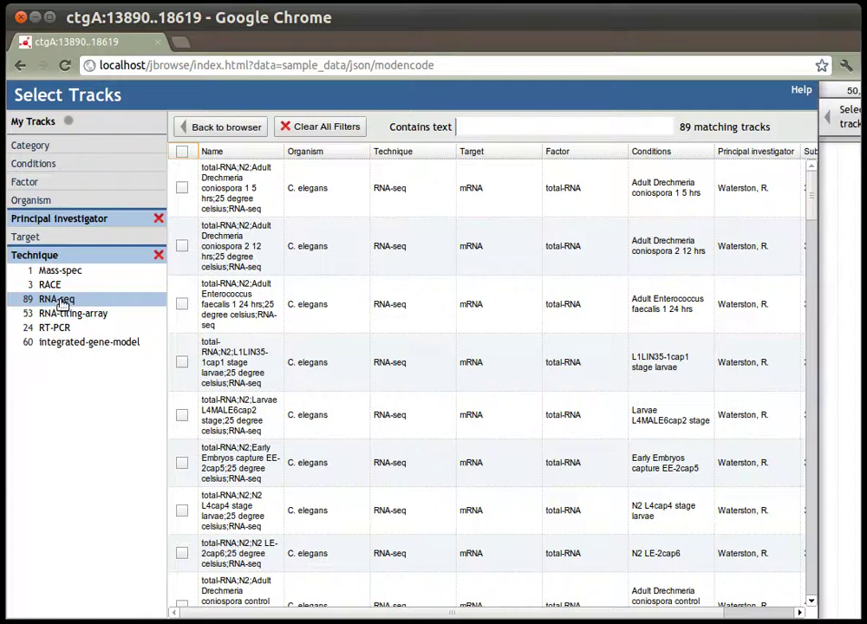
left_click(91, 218)
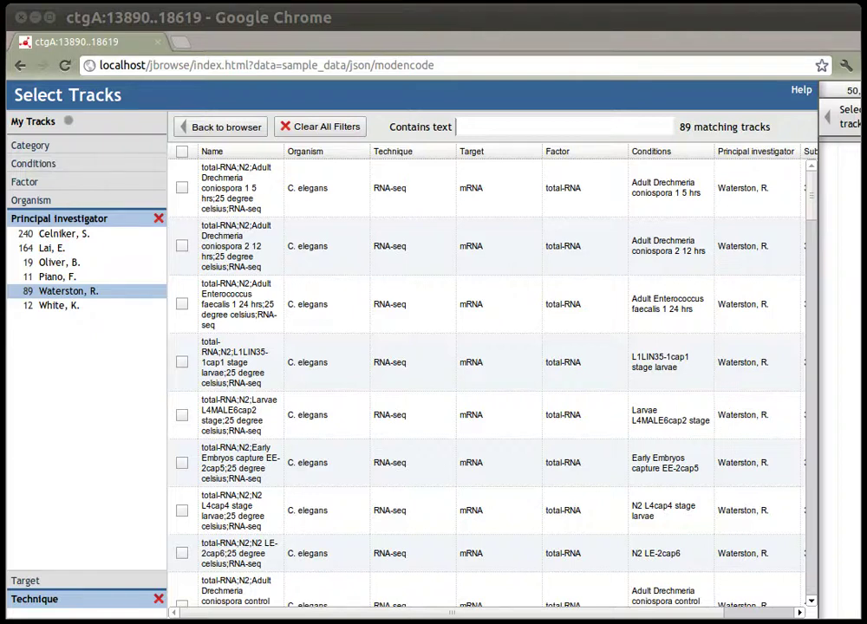
left_click(614, 236)
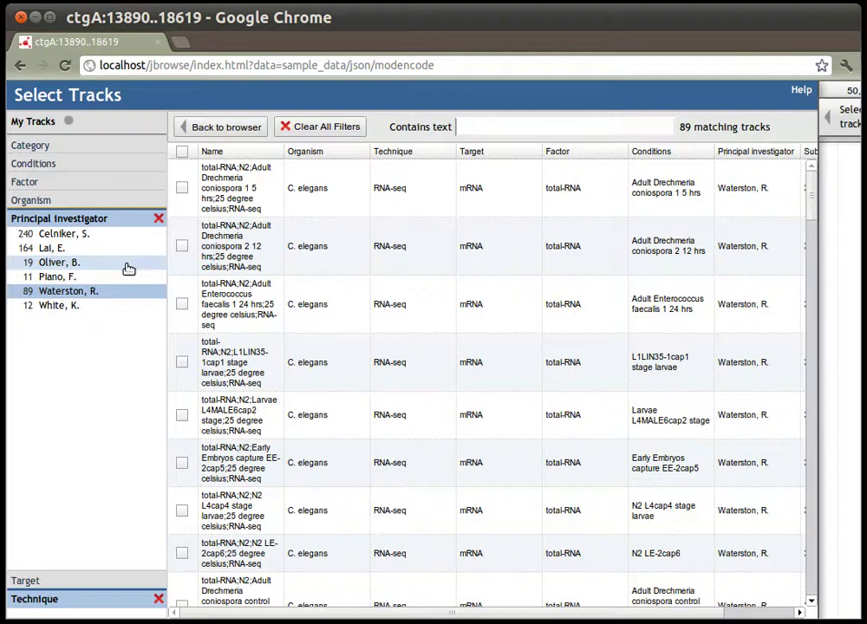
Step: Filter the tracks by the text "dauer" and remove the RNA-seq technique filter
left_click(500, 121)
type("dauer")
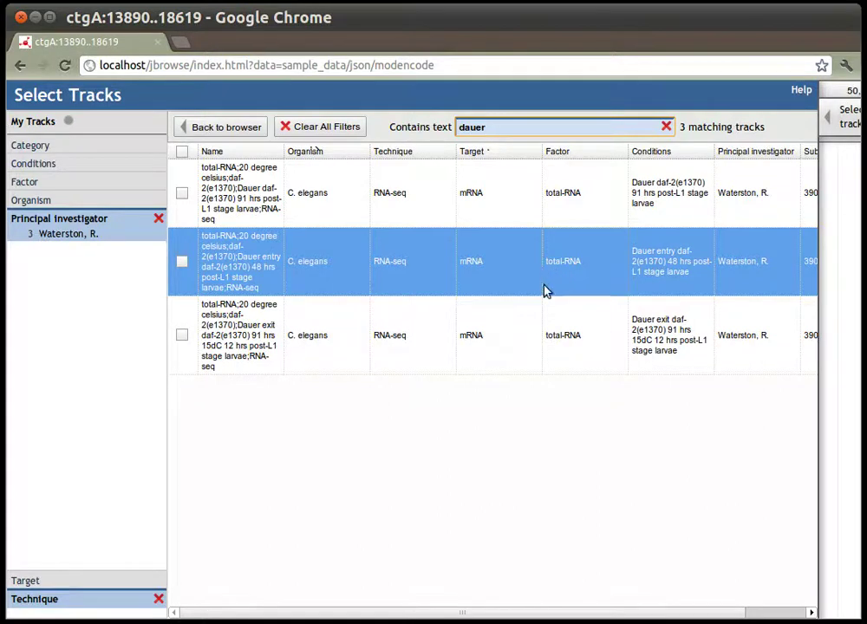
left_click(77, 599)
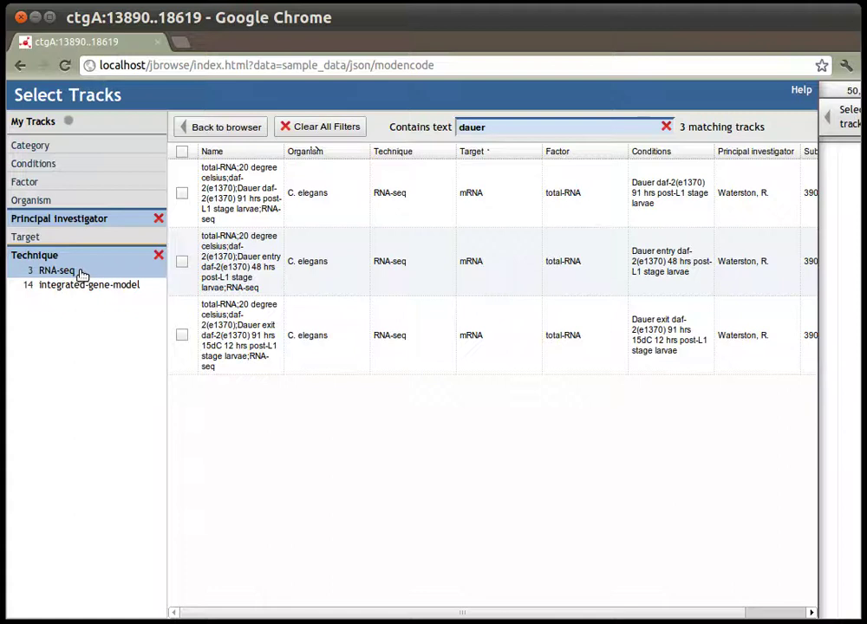
left_click(159, 257)
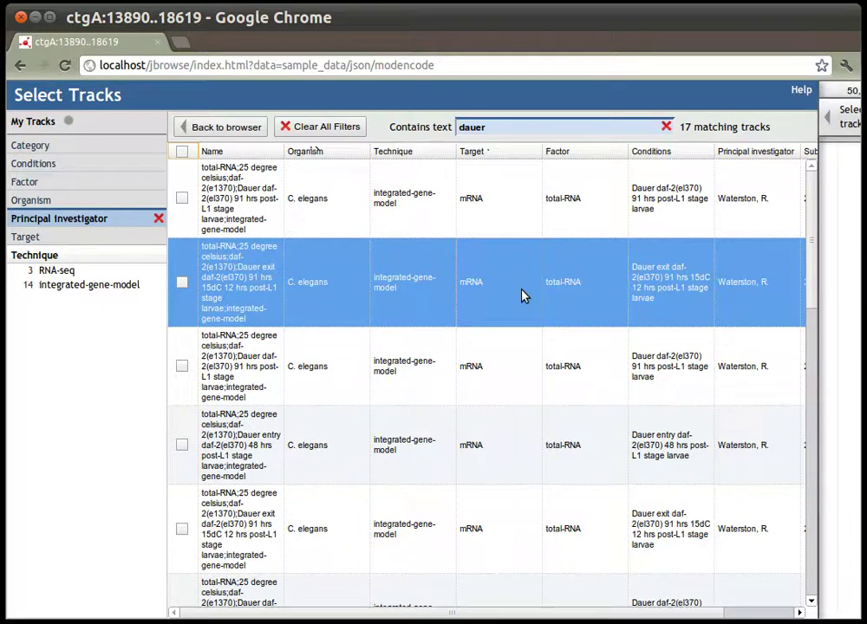
Step: Turn the second and third listed dauer tracks on and off, and do the same for all matching tracks at once
left_click(182, 283)
left_click(182, 366)
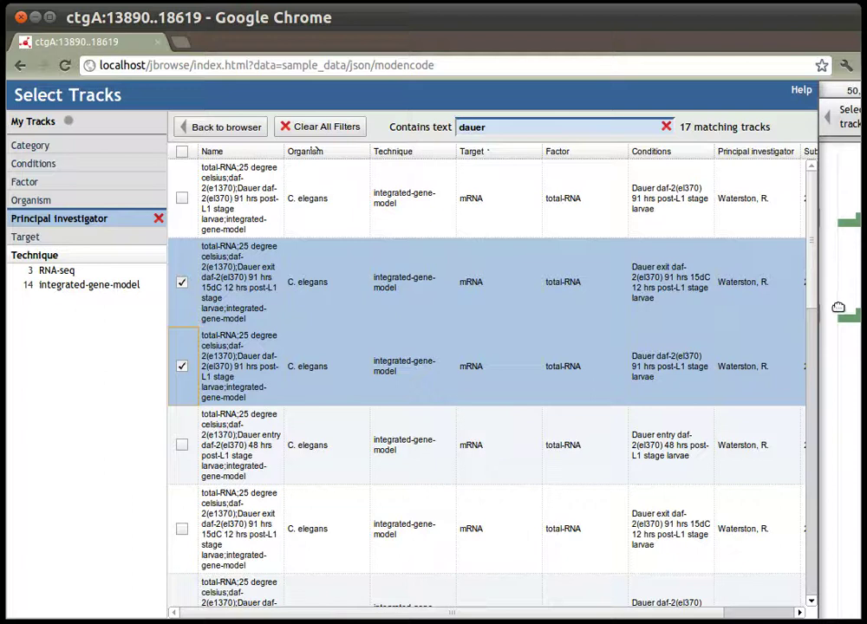
left_click(182, 366)
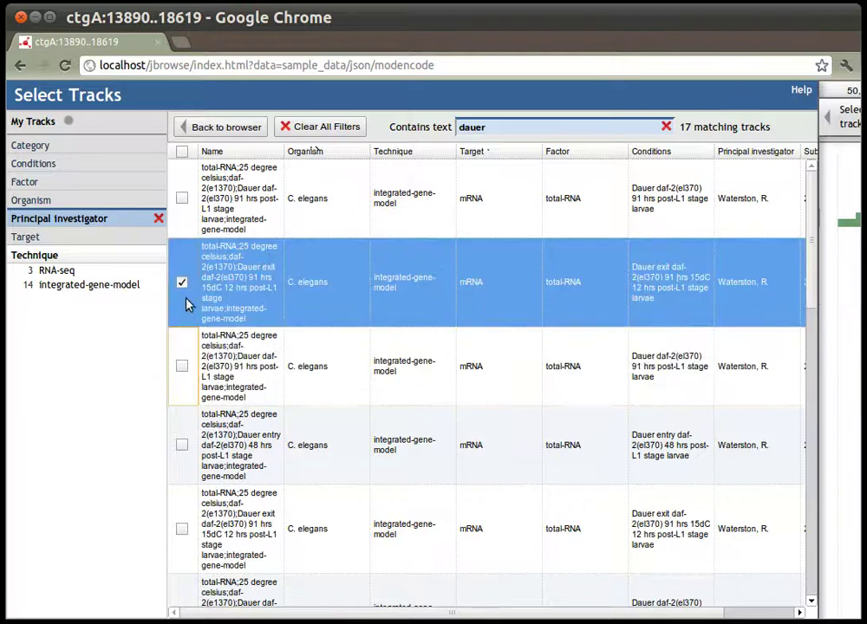
left_click(182, 281)
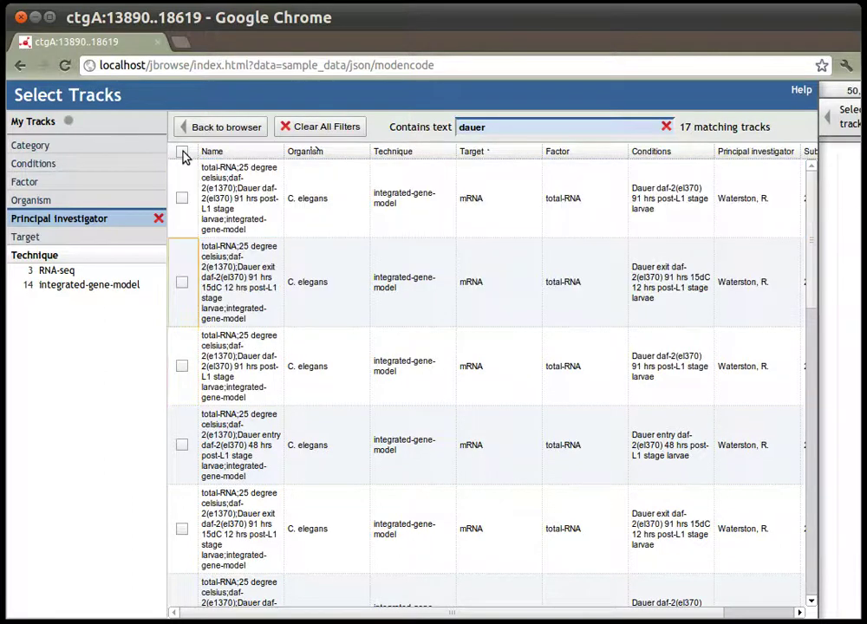
left_click(182, 154)
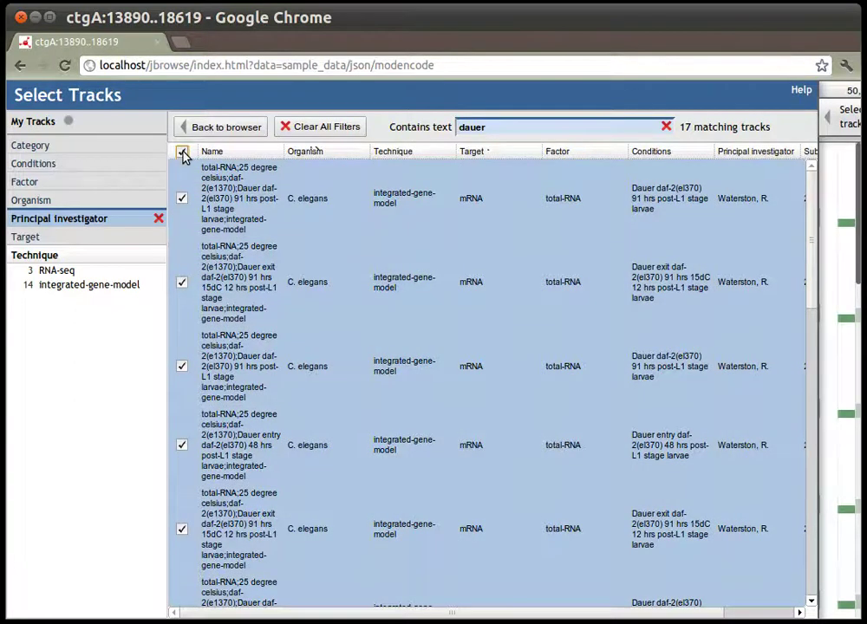
left_click(182, 154)
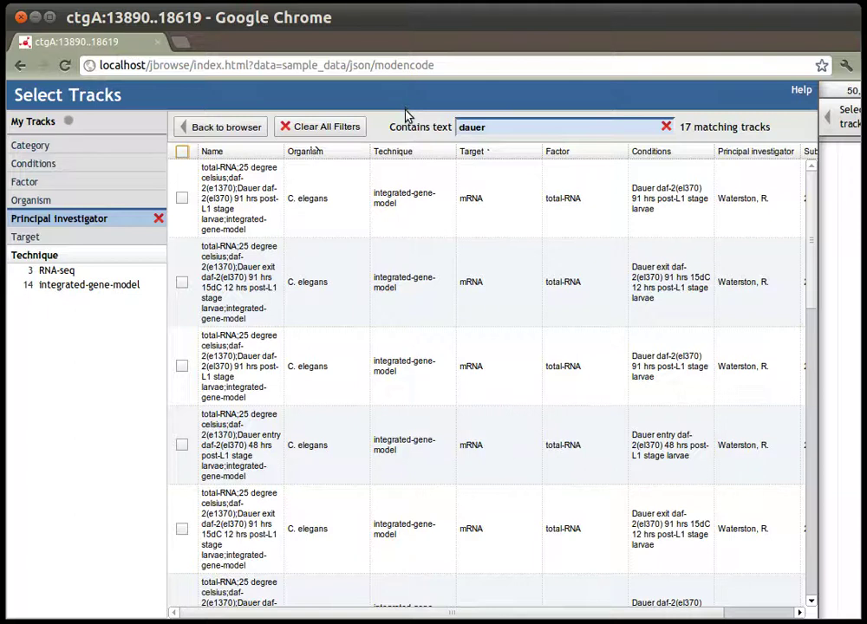
Step: Clear all filters and list the recently used tracks containing the text "dauer"
left_click(342, 127)
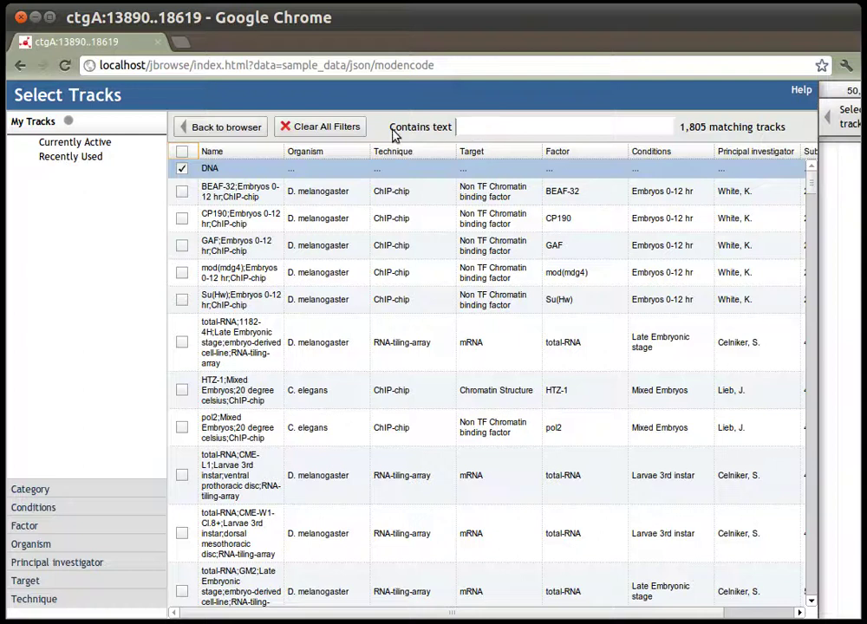
left_click(93, 157)
left_click(528, 127)
type("er")
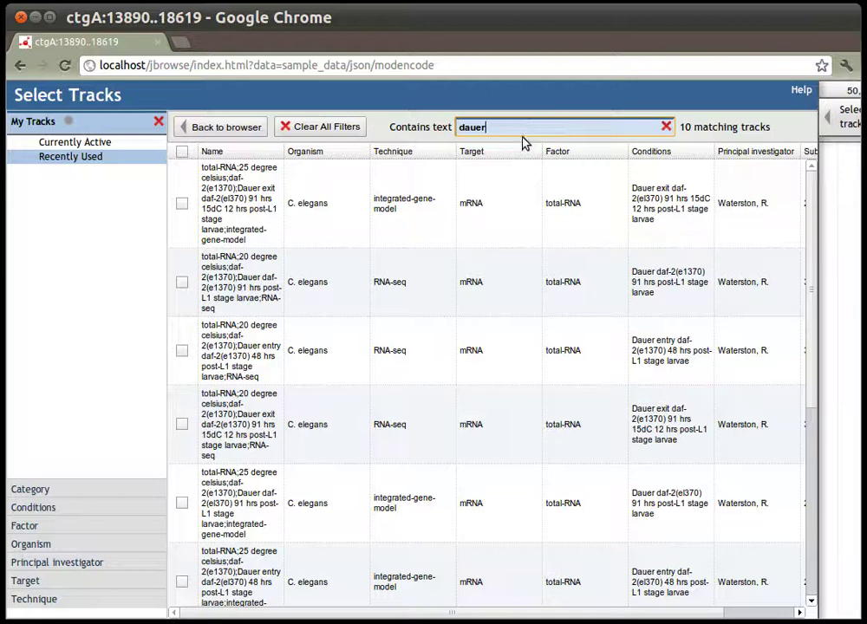
left_click_drag(812, 186, 790, 178)
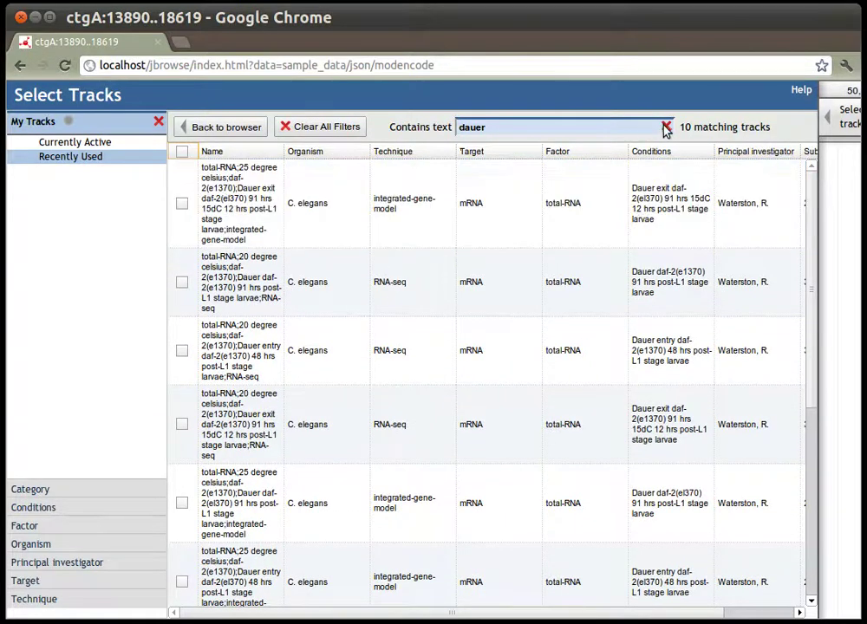
Step: Clear all track filters and close the track selector to return to the genome view
left_click(304, 127)
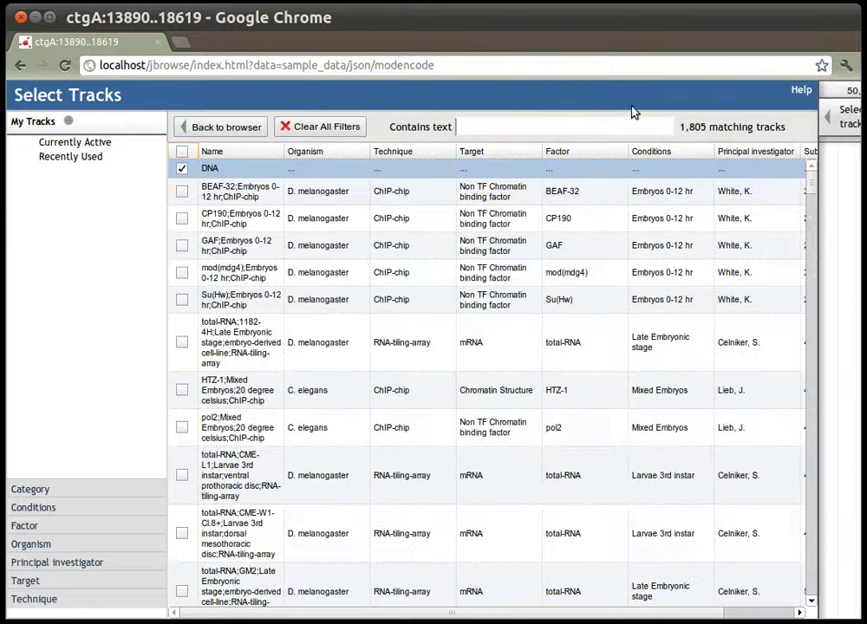
left_click(848, 121)
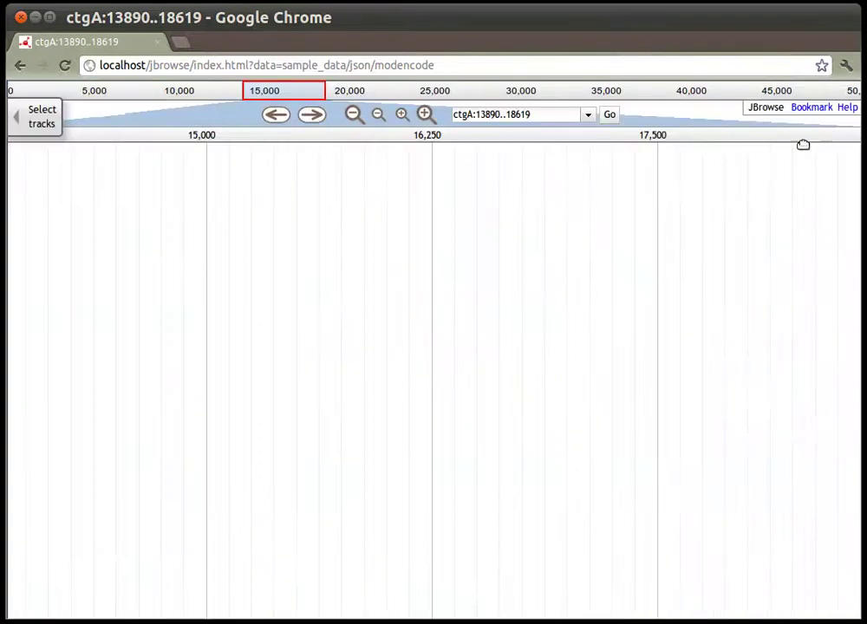